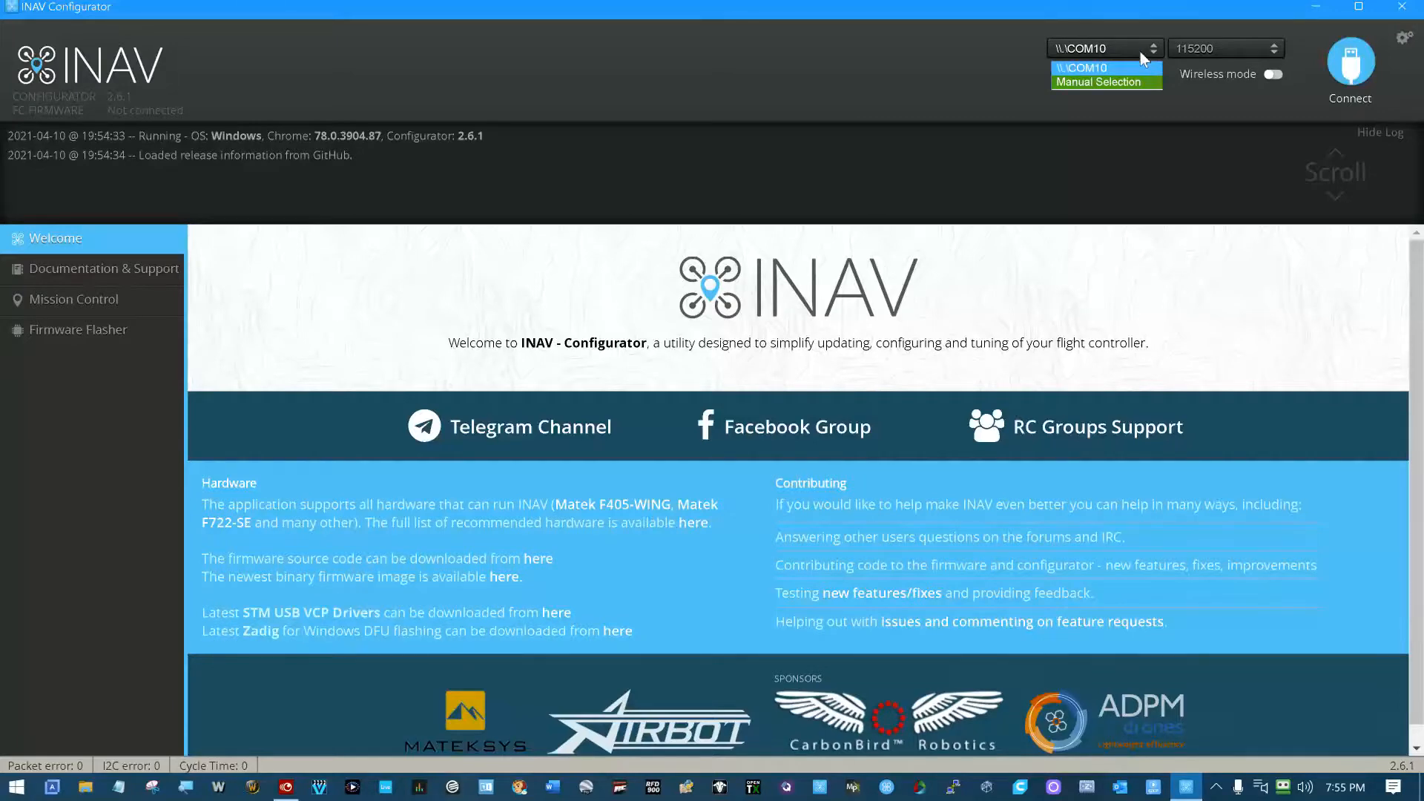
# Connect to the flight controller on COM10 at 115200 and apply the Airplane default values.
pyautogui.click(1119, 65)
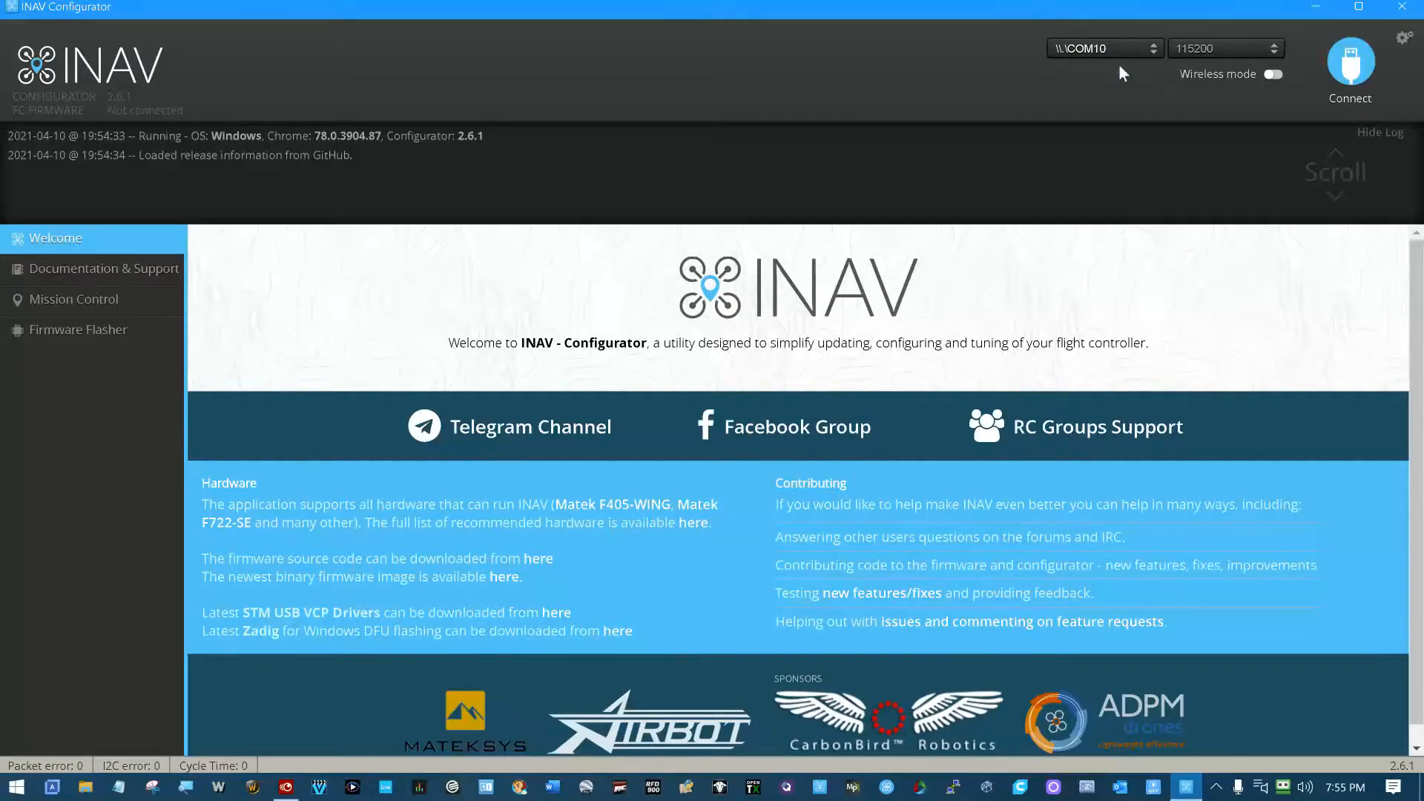
pyautogui.click(1349, 77)
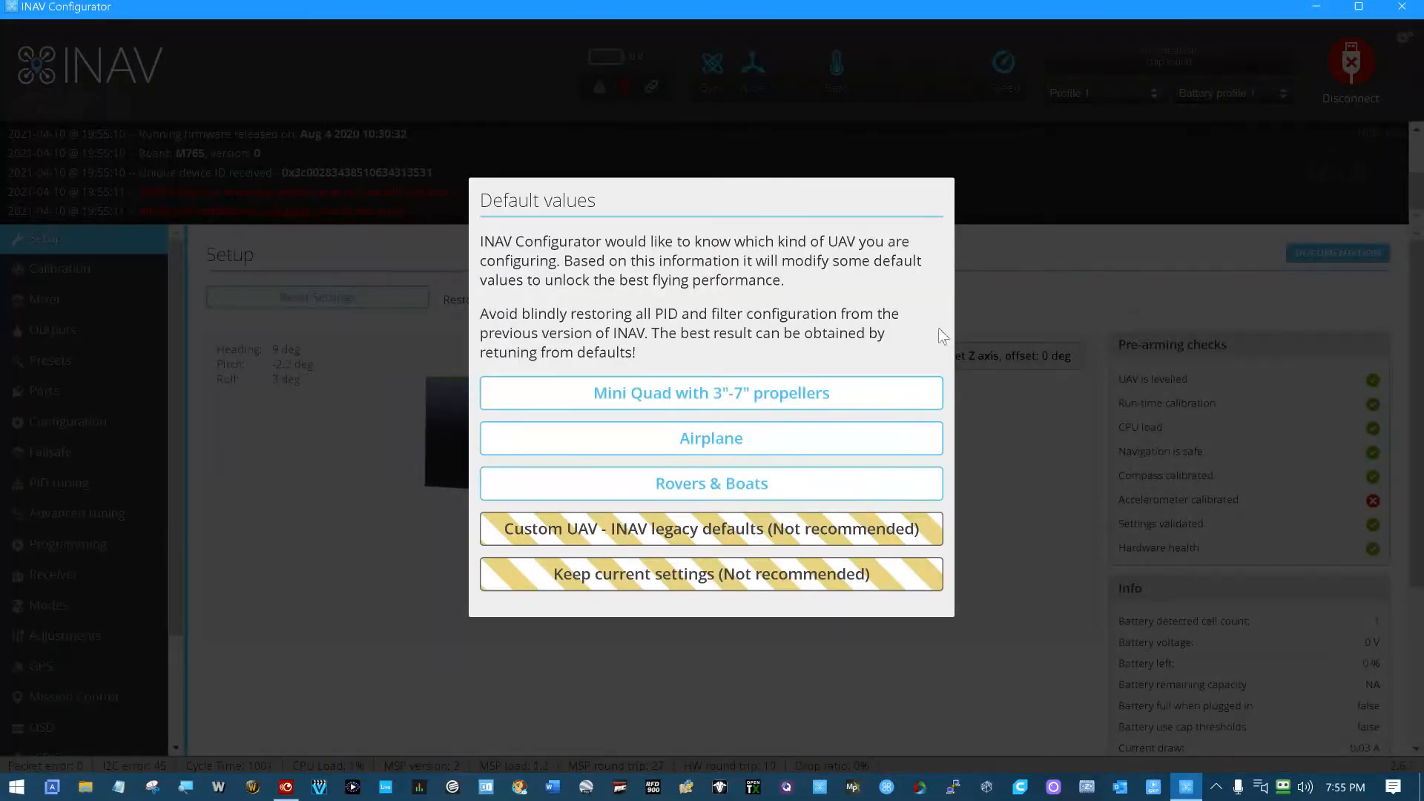
pyautogui.click(768, 438)
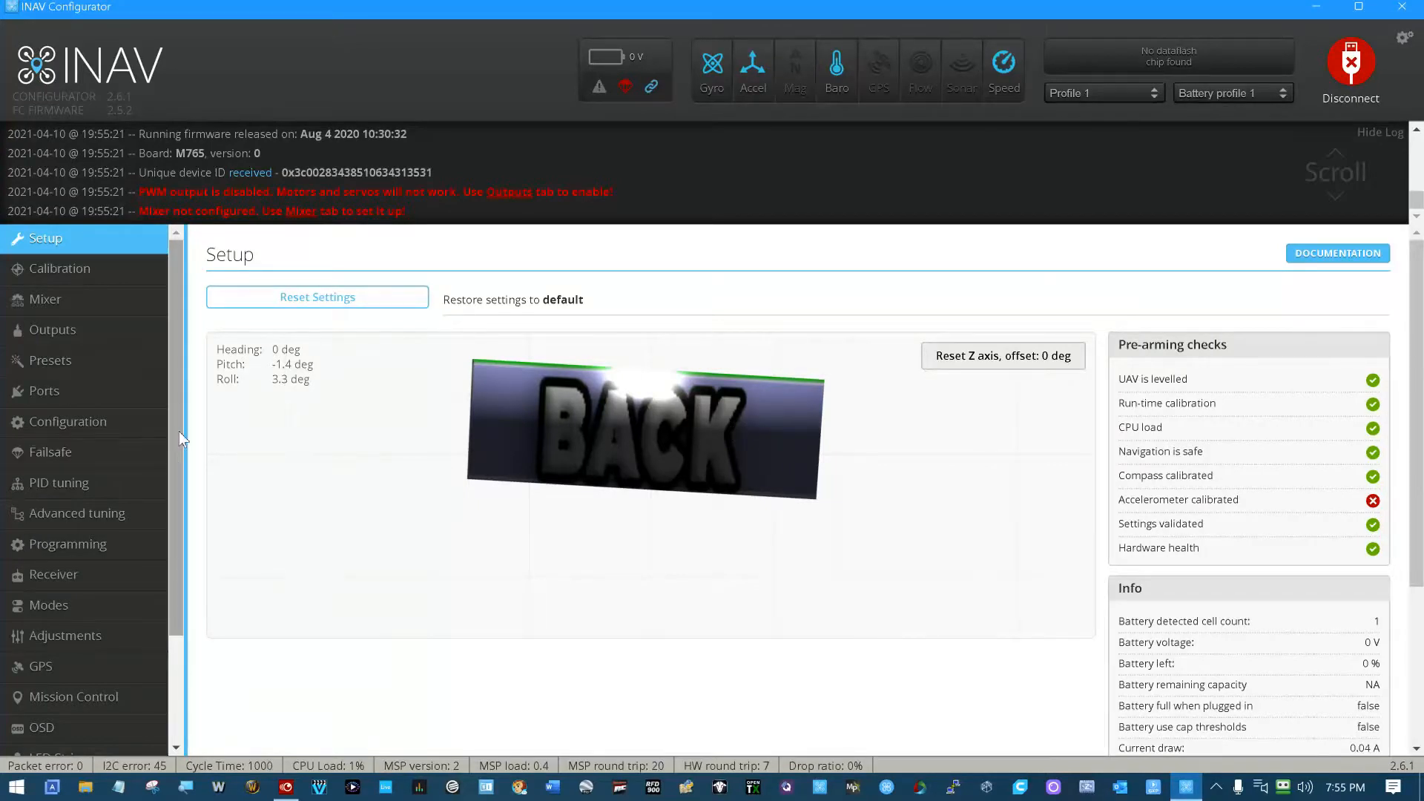
# Run the version command in the CLI to check the board's installed firmware, and disconnect from the board.
pyautogui.moveTo(175, 430); pyautogui.dragTo(132, 688)
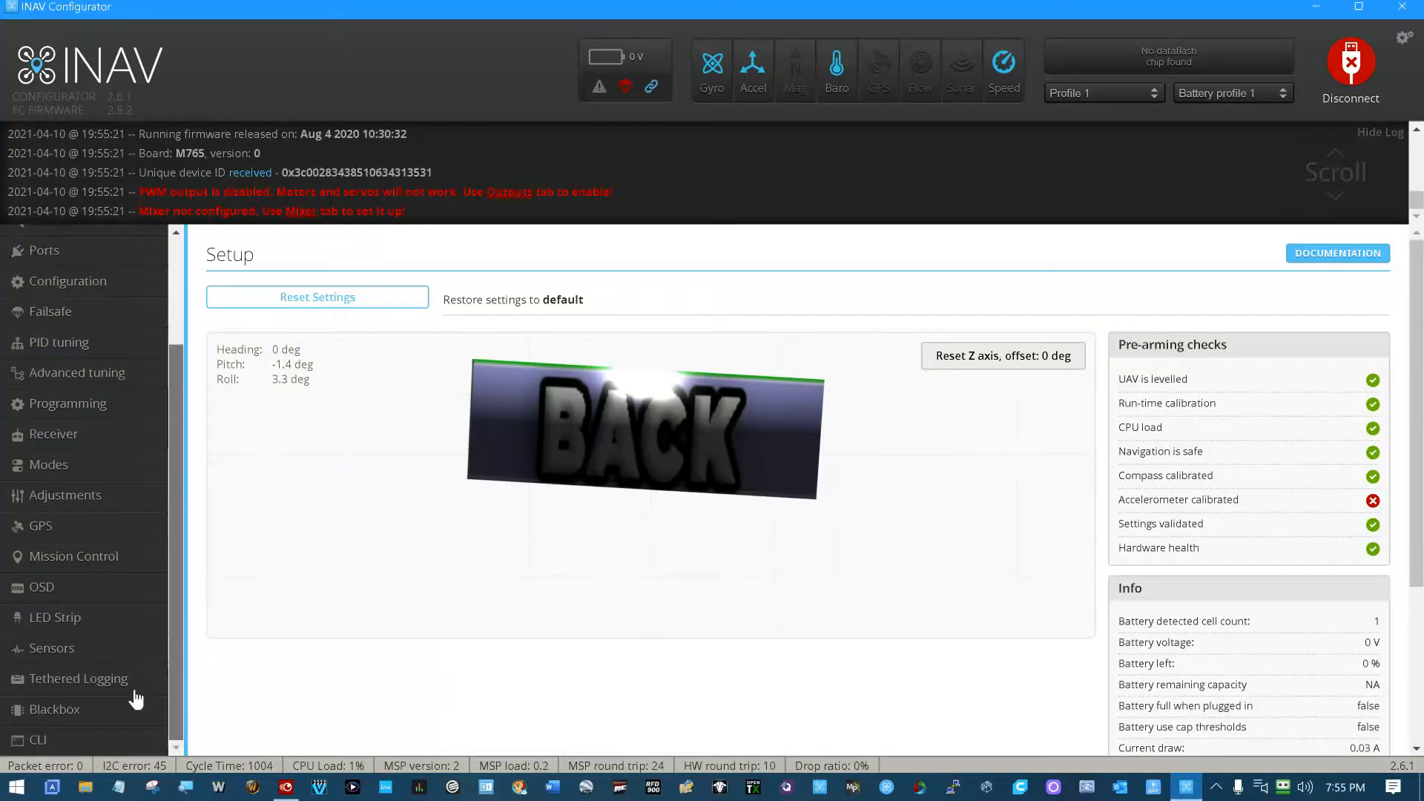
pyautogui.click(92, 738)
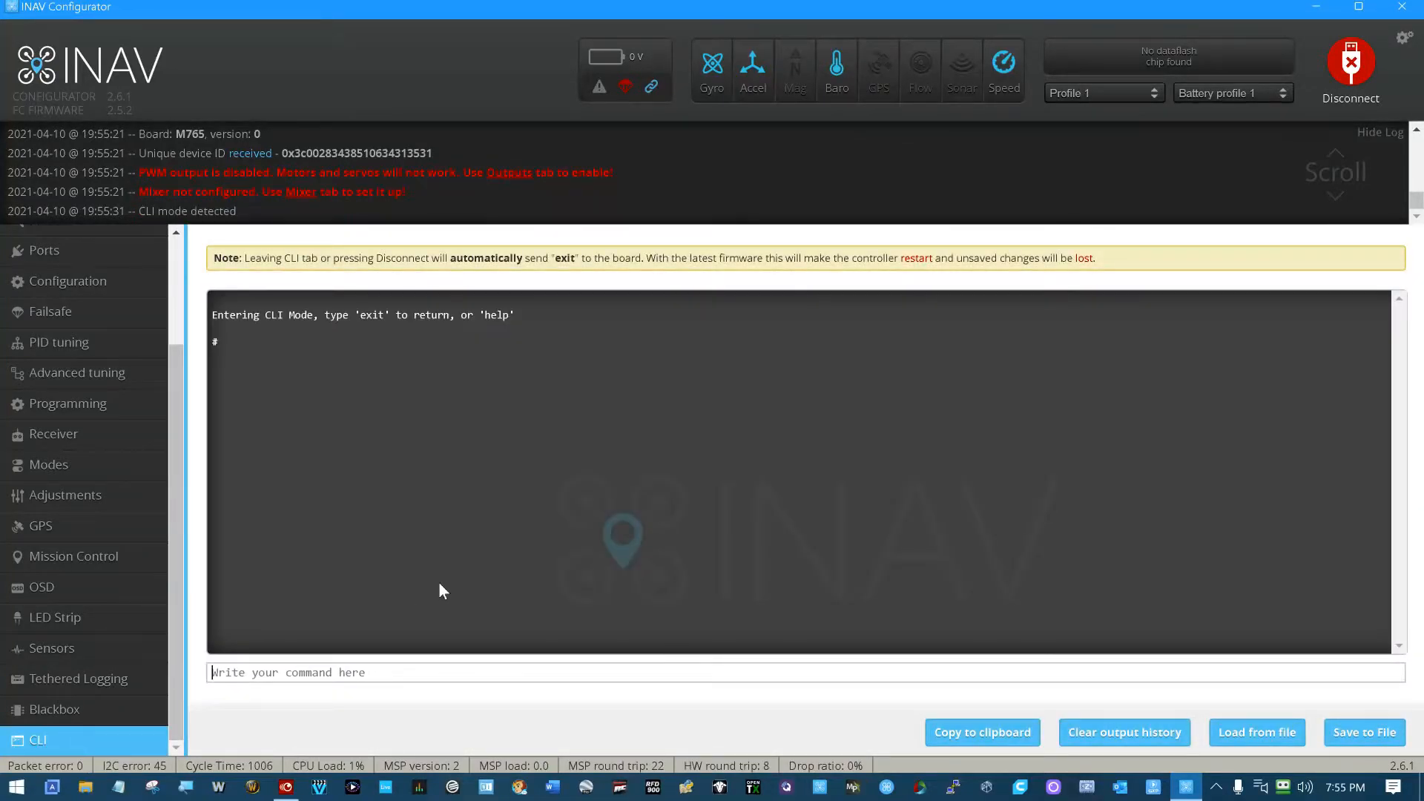
pyautogui.write('version')
pyautogui.press('Return')
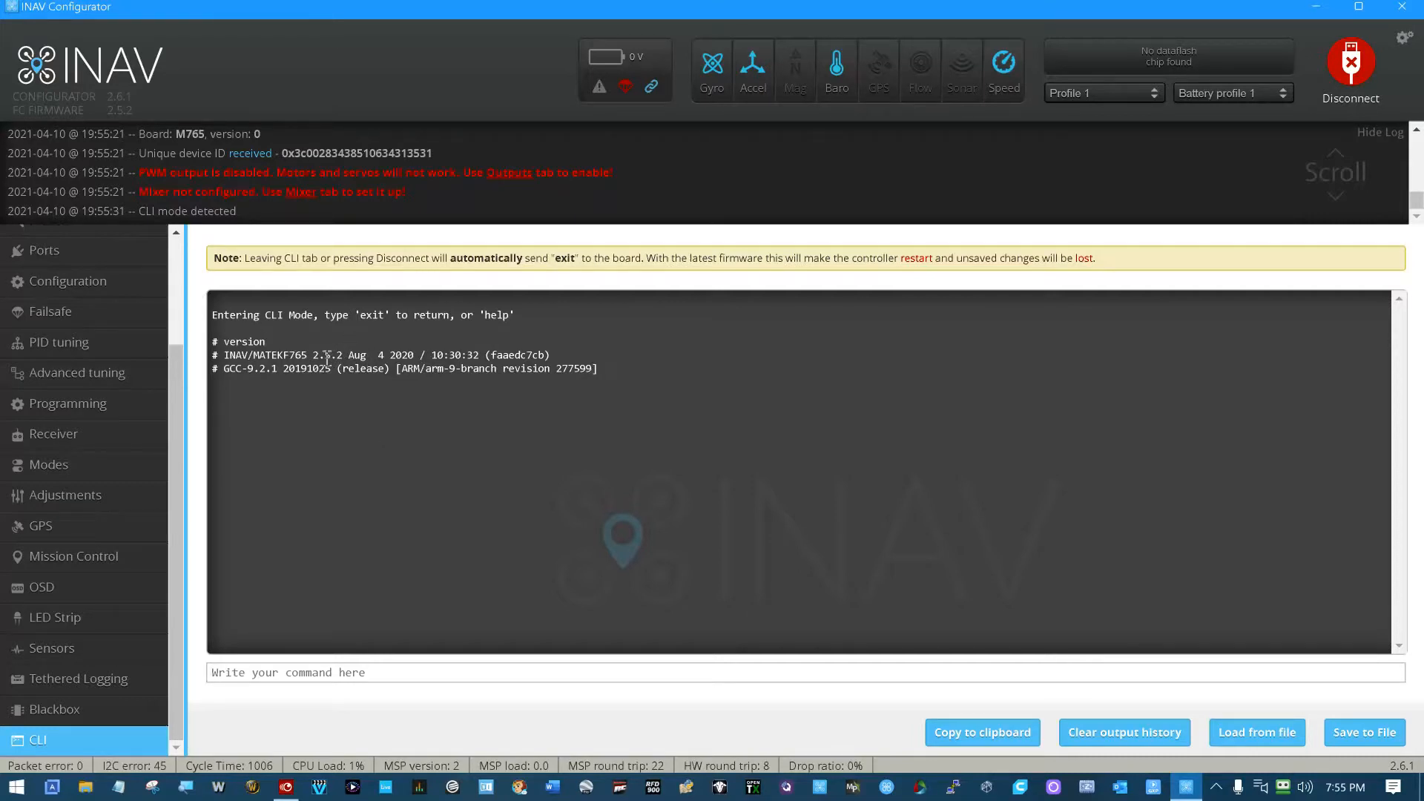
pyautogui.moveTo(307, 354); pyautogui.dragTo(256, 359)
pyautogui.click(1344, 68)
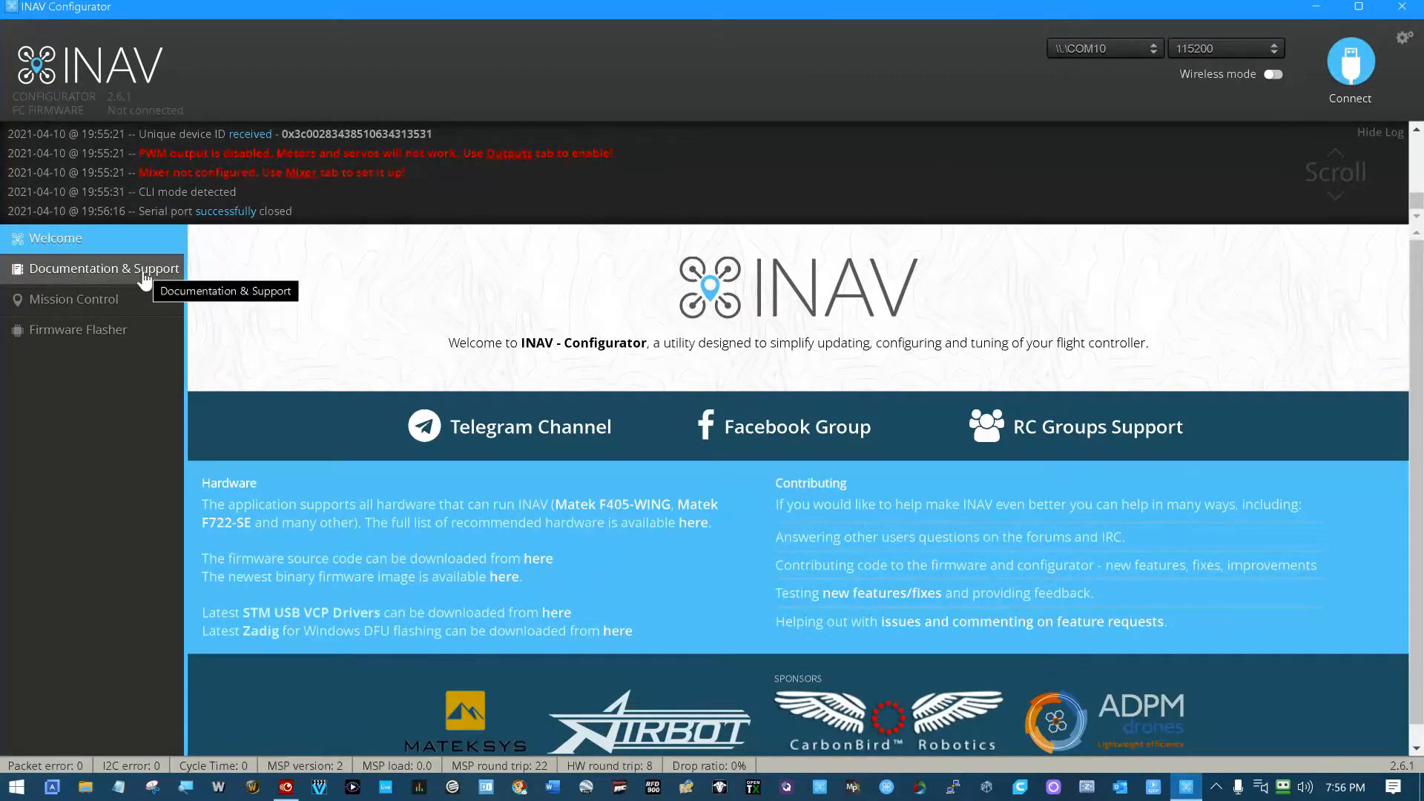
# Choose the MATEKF765 board and the stable 2.6.1 firmware version in the Firmware Flasher.
pyautogui.click(74, 333)
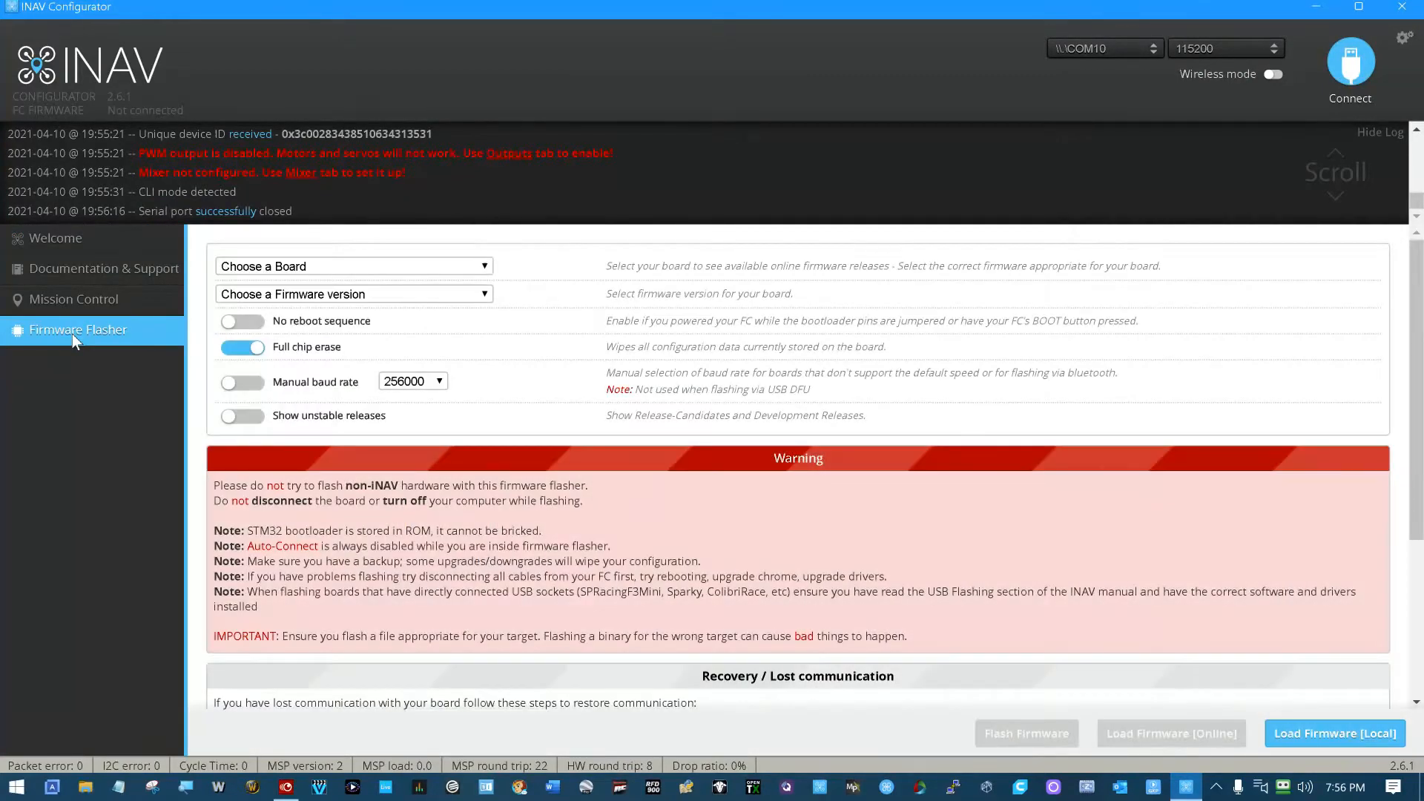
pyautogui.click(485, 268)
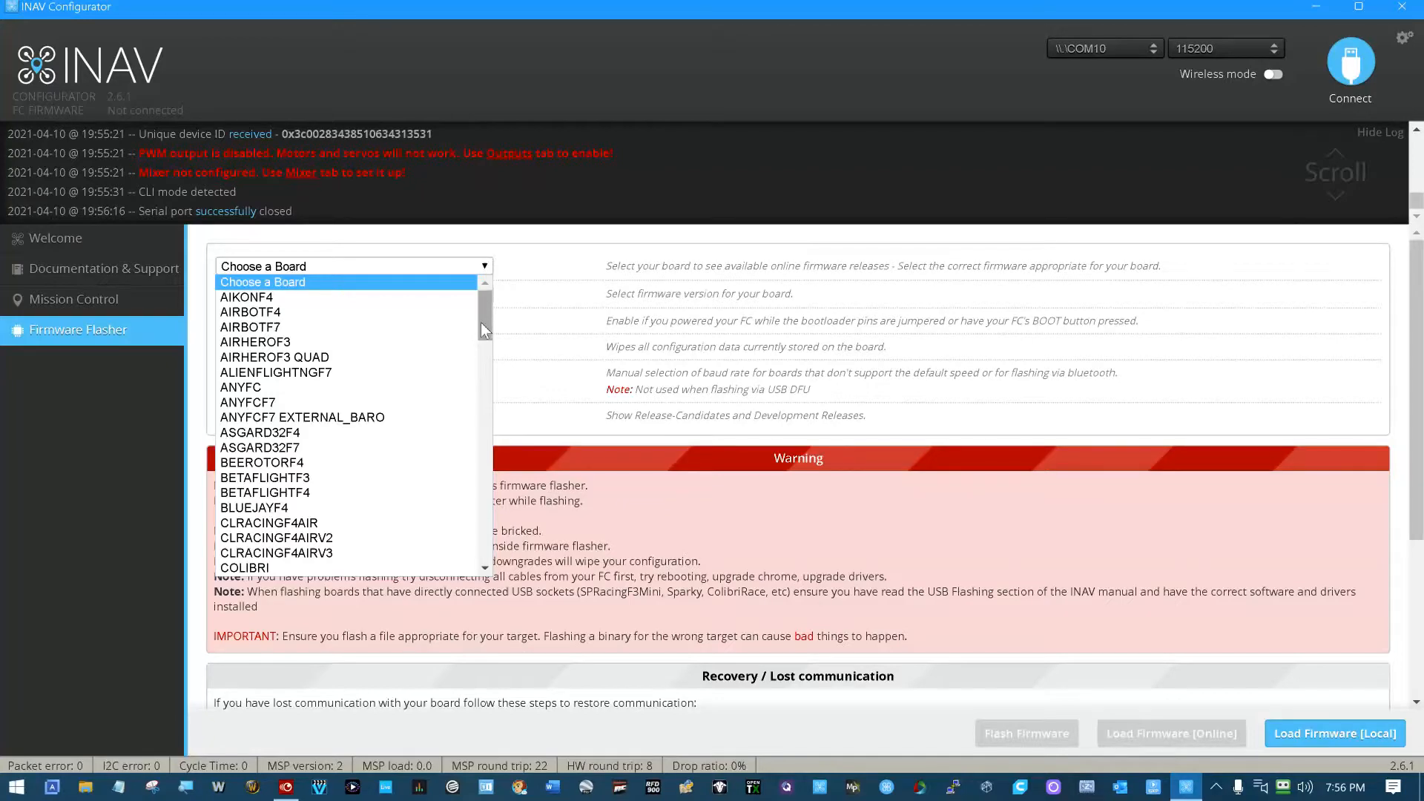
pyautogui.moveTo(483, 330); pyautogui.dragTo(464, 478)
pyautogui.scroll(-1, 463, 478)
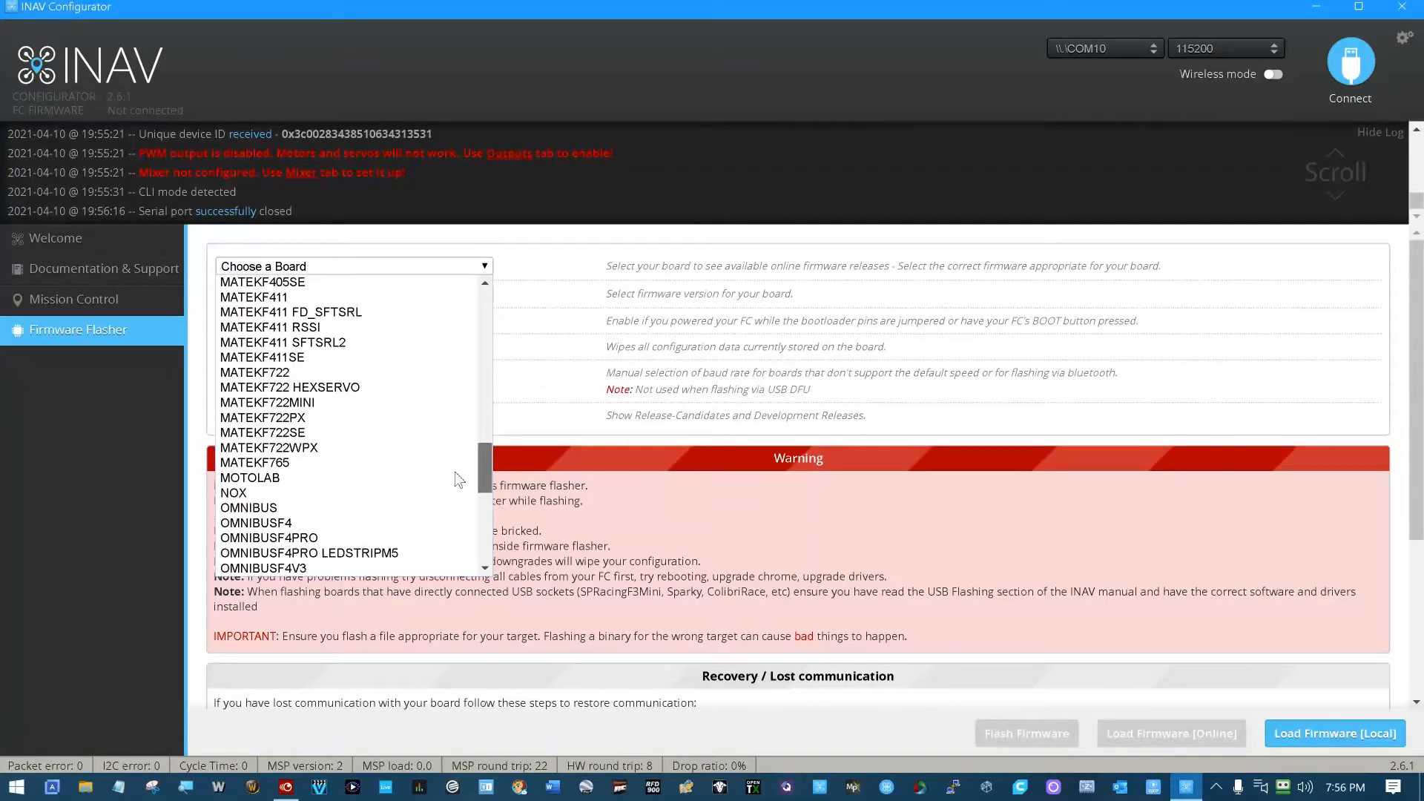
pyautogui.click(285, 463)
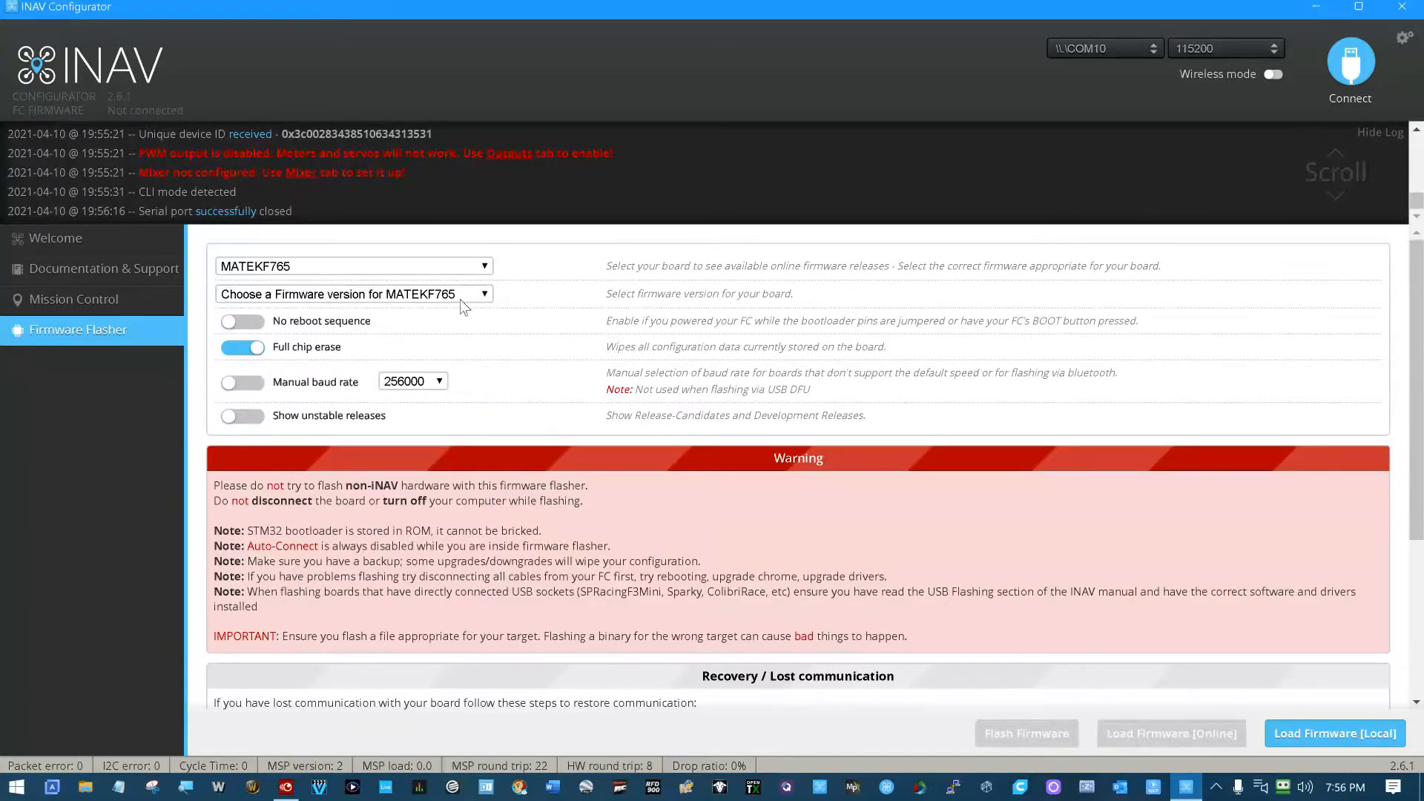
pyautogui.click(483, 294)
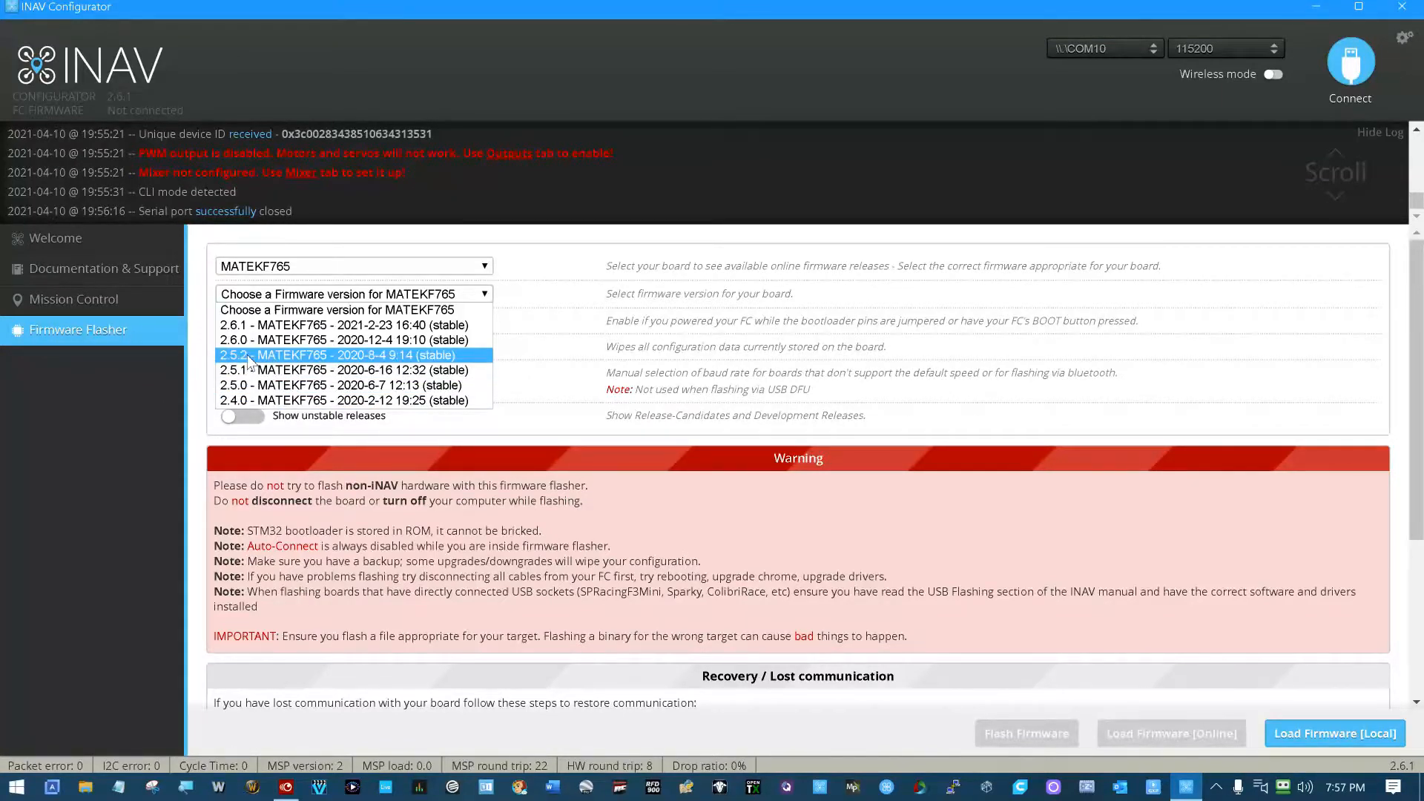
pyautogui.click(284, 326)
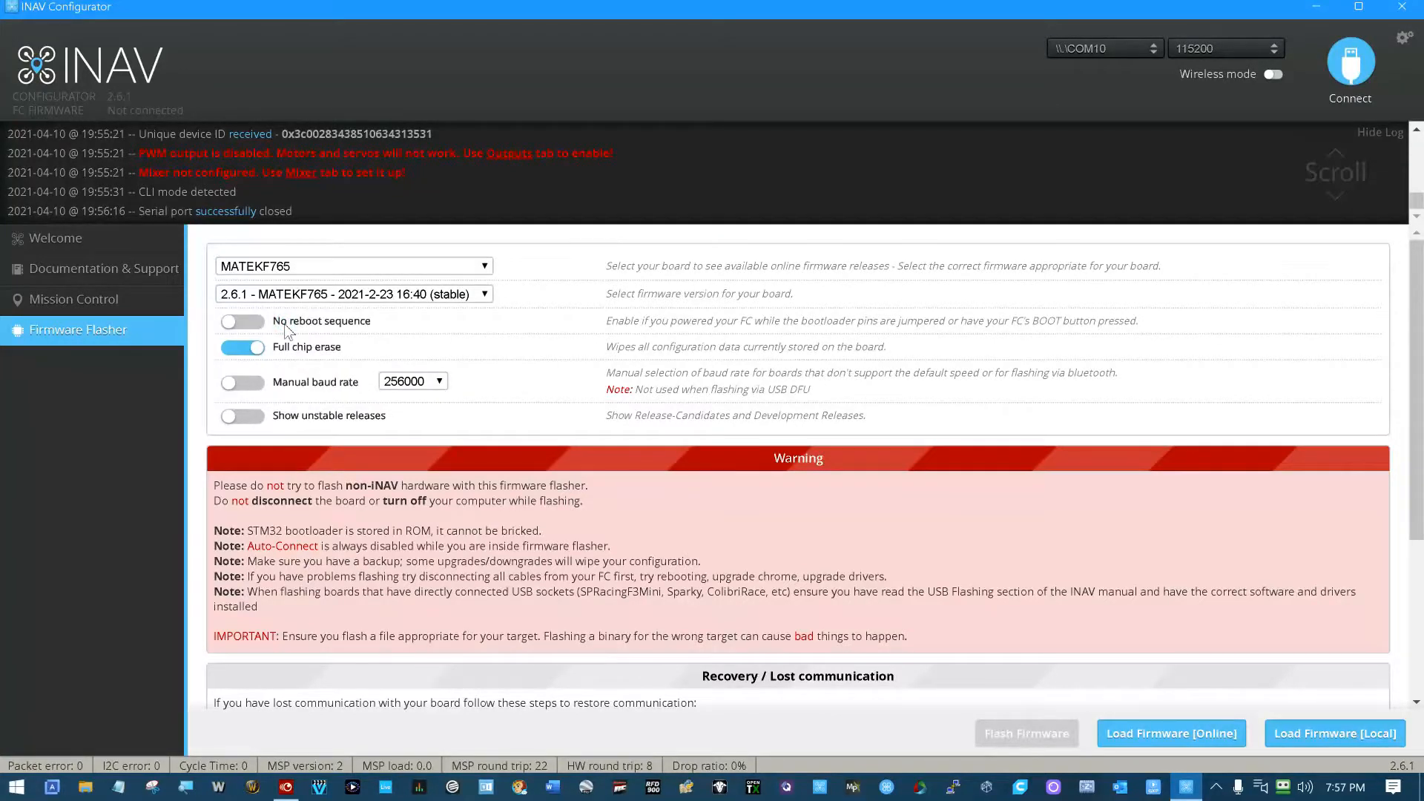
# Load the 2.6.1 MATEKF765 firmware from online and look through its release notes.
pyautogui.click(1166, 738)
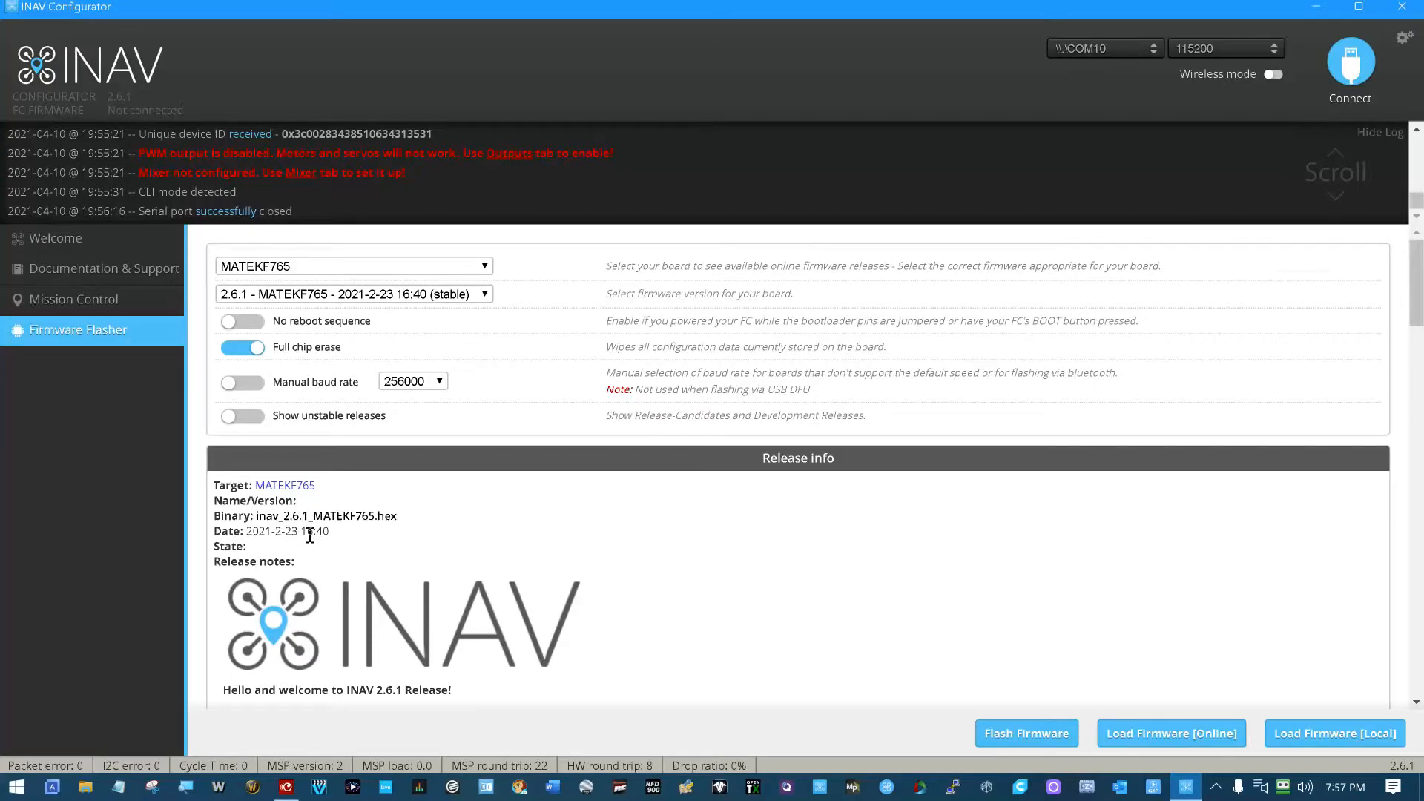
pyautogui.scroll(-4, 304, 541)
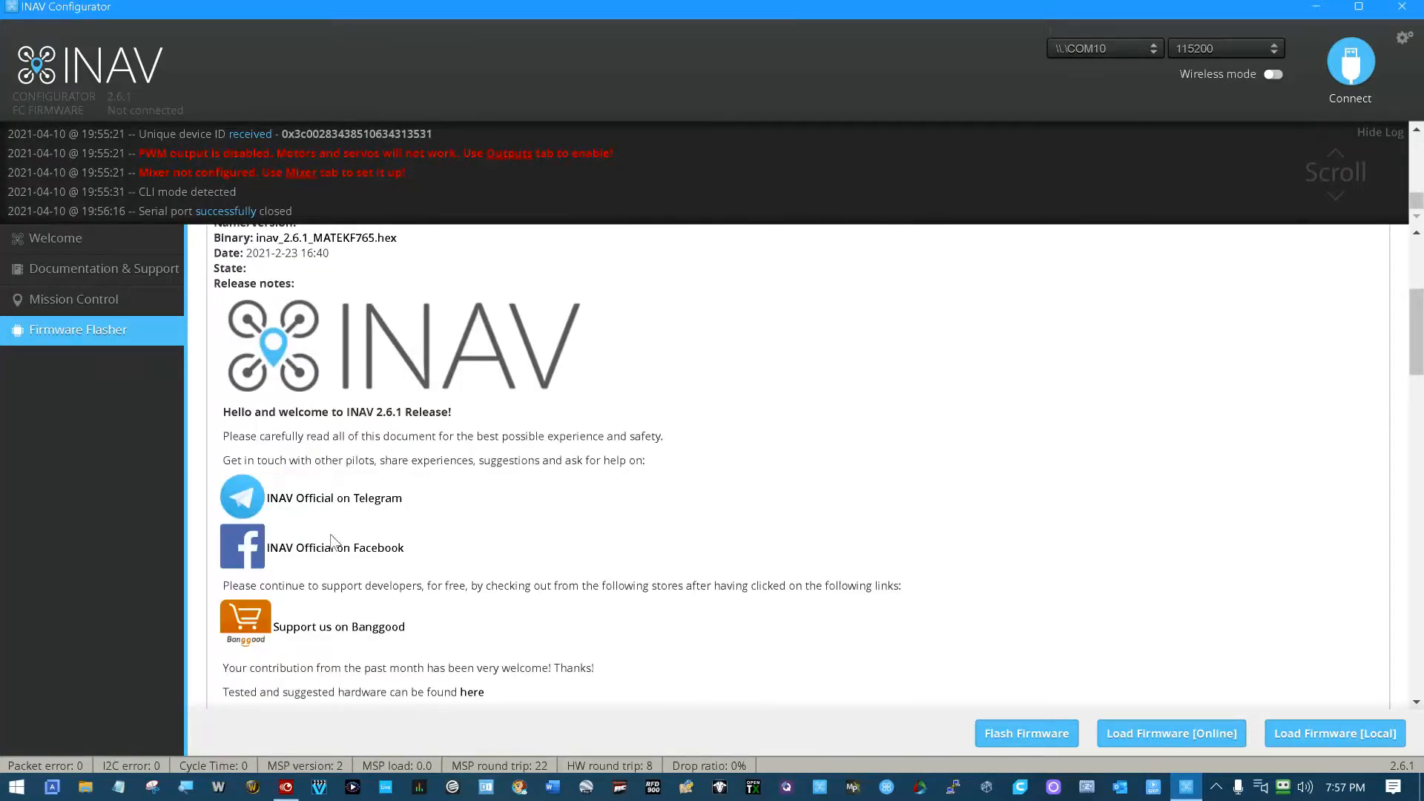
pyautogui.scroll(-5, 334, 541)
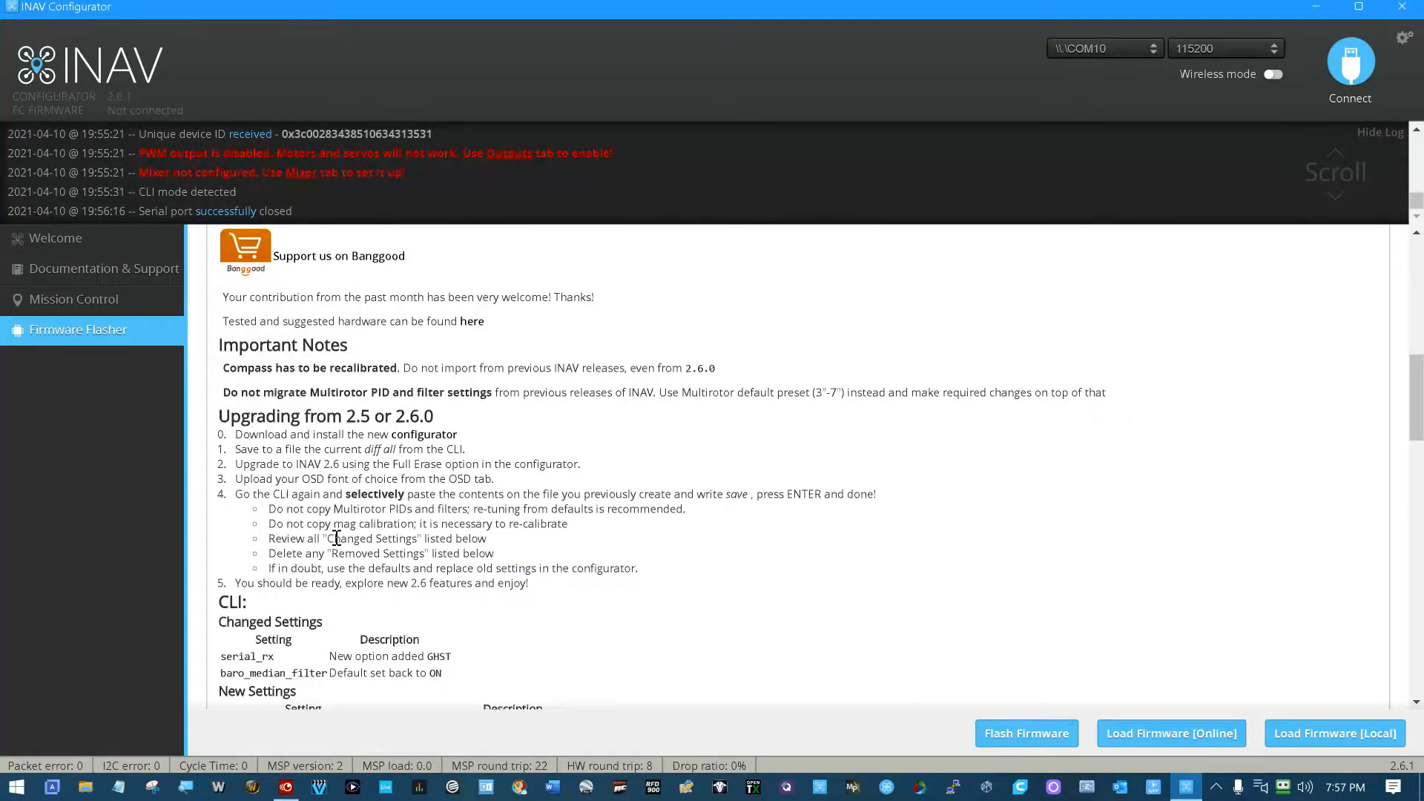
pyautogui.scroll(-20, 336, 537)
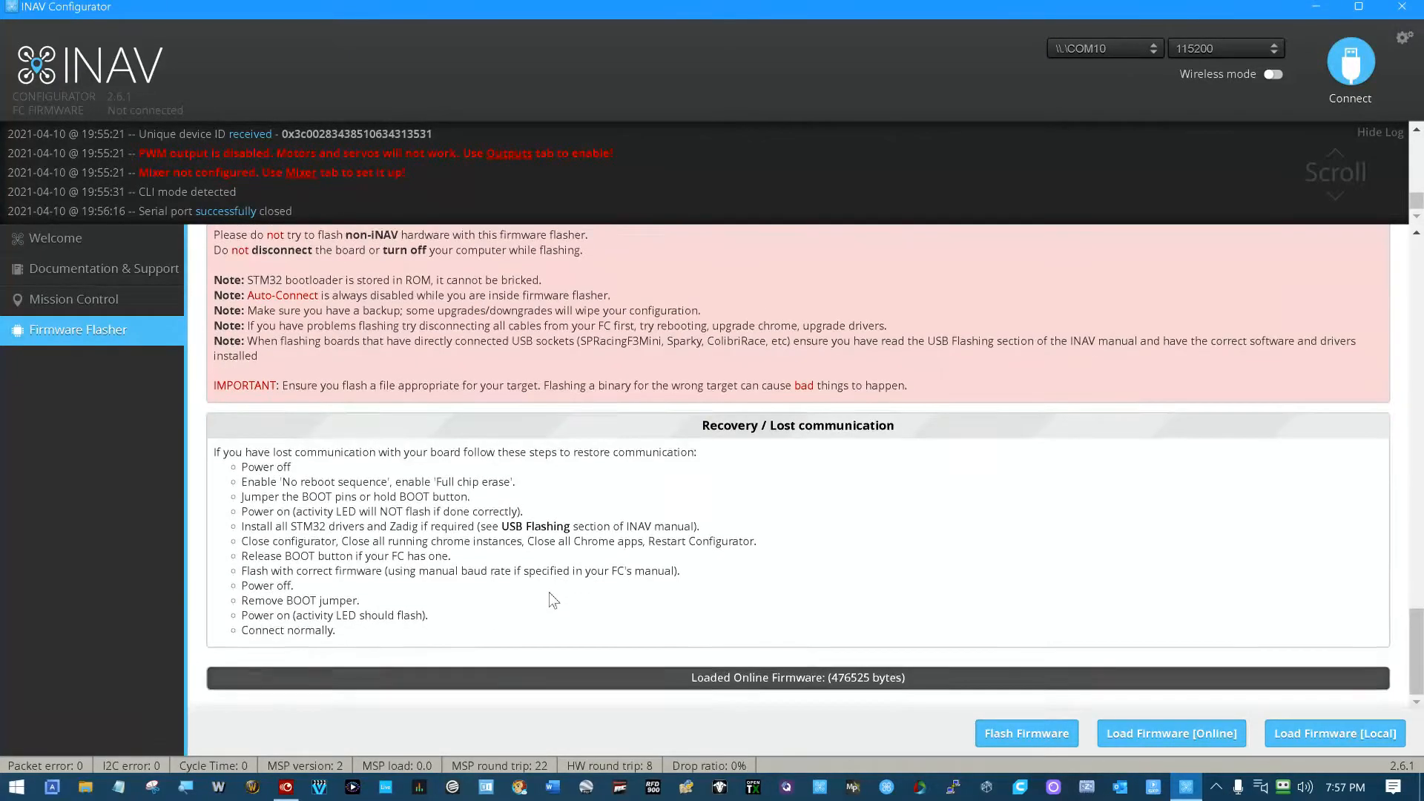
pyautogui.scroll(15, 552, 599)
pyautogui.scroll(12, 549, 595)
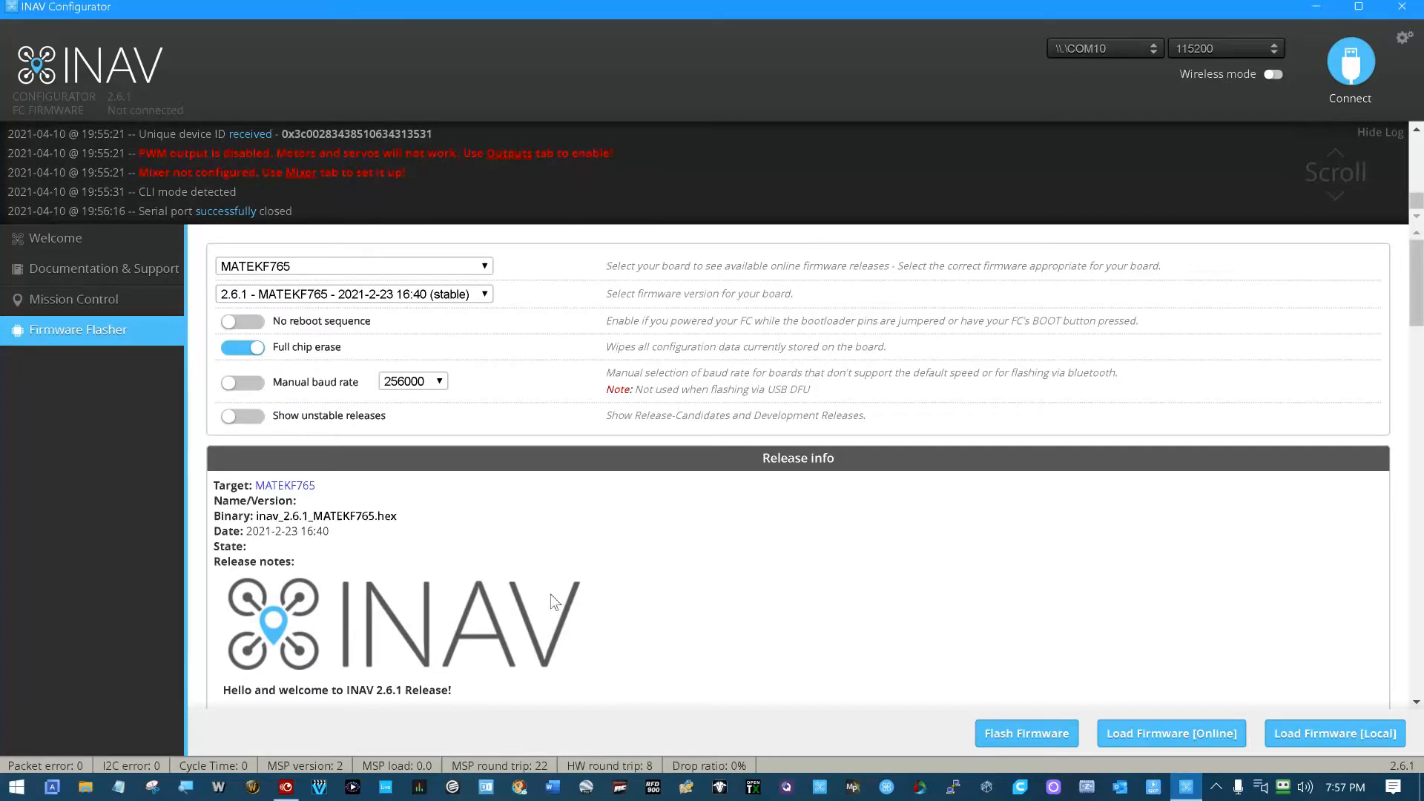
# Try to flash the loaded firmware onto the board, and restart INAV Configurator.
pyautogui.click(1018, 730)
pyautogui.click(1029, 735)
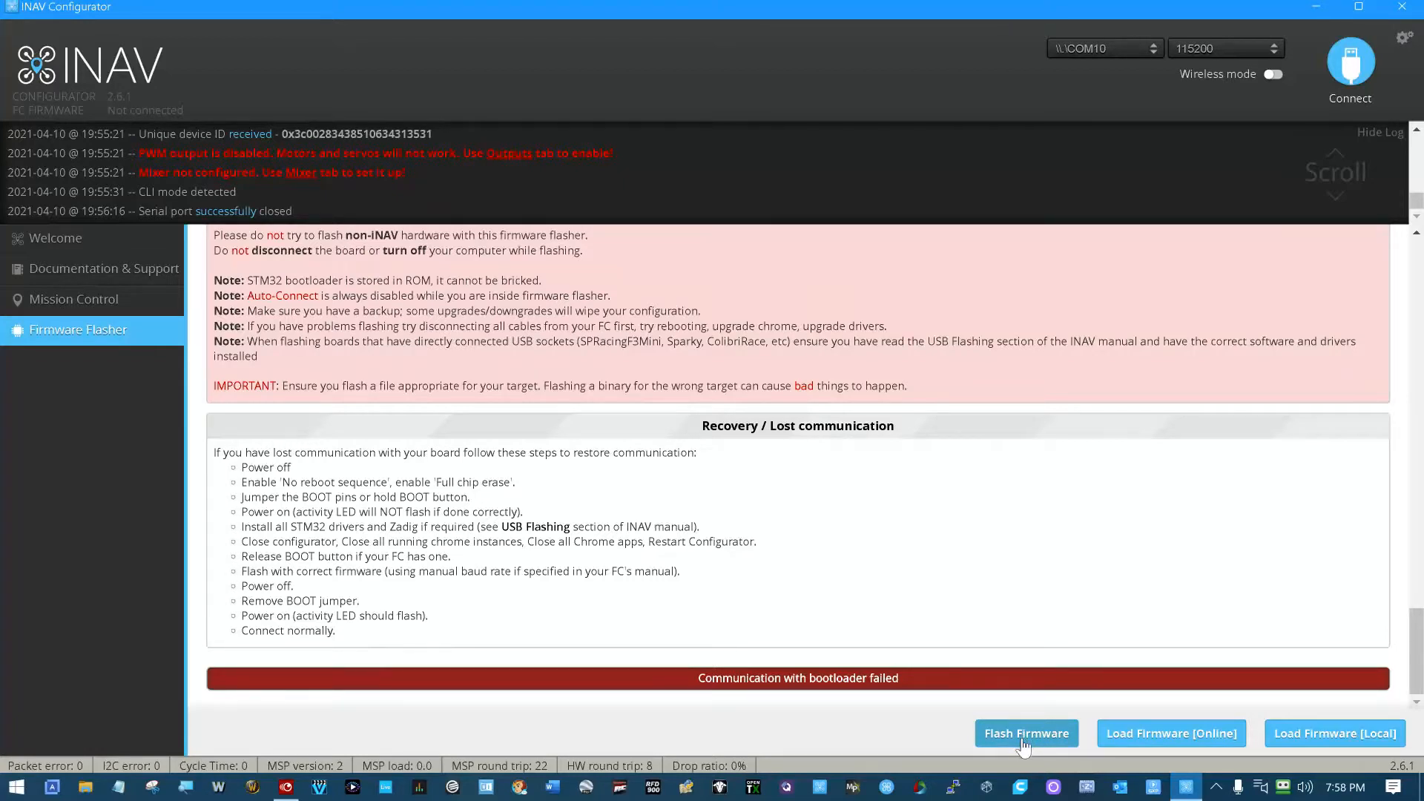
pyautogui.click(1402, 8)
pyautogui.click(844, 787)
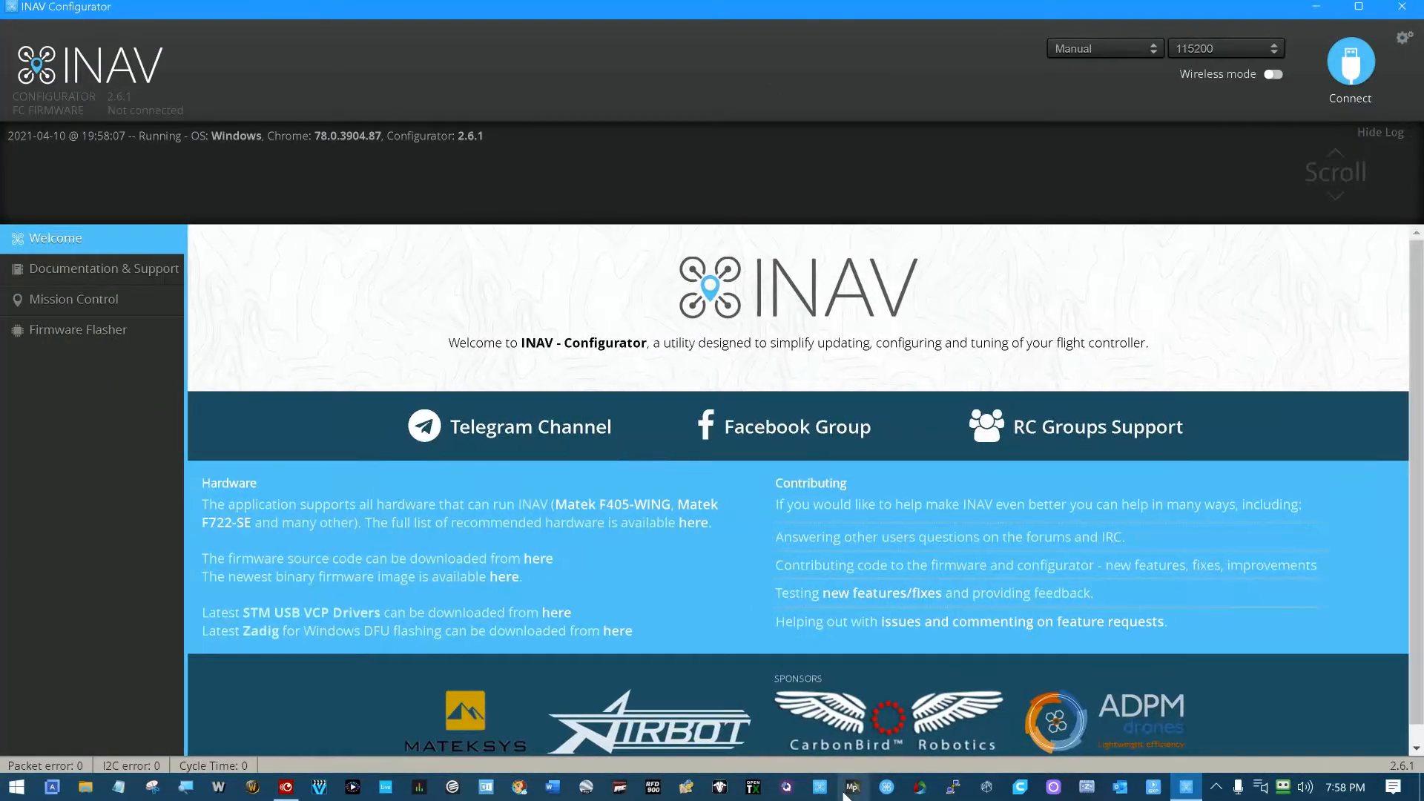
# In the restarted configurator's Firmware Flasher, select board MATEKF765 and firmware 2.6.1 (stable).
pyautogui.click(36, 329)
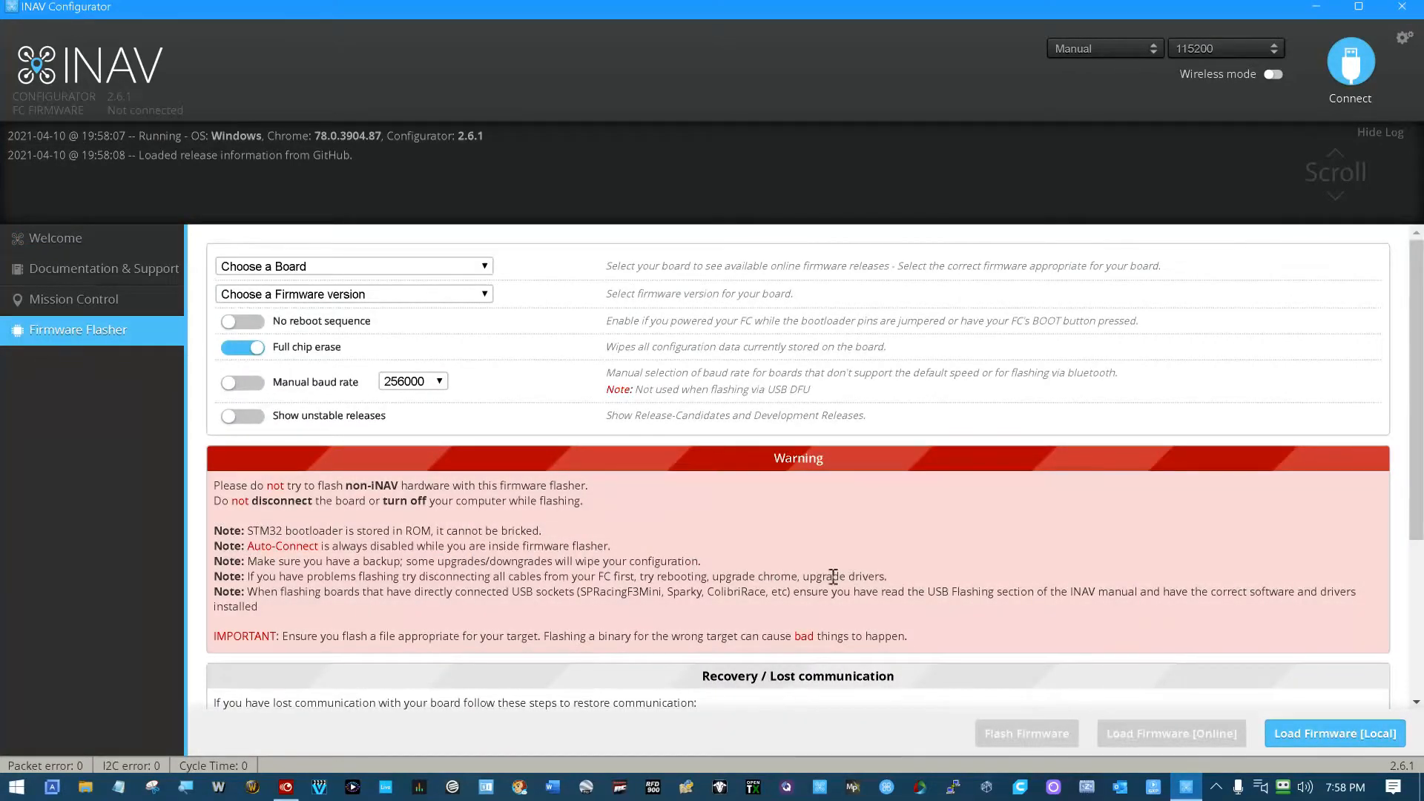
pyautogui.click(486, 266)
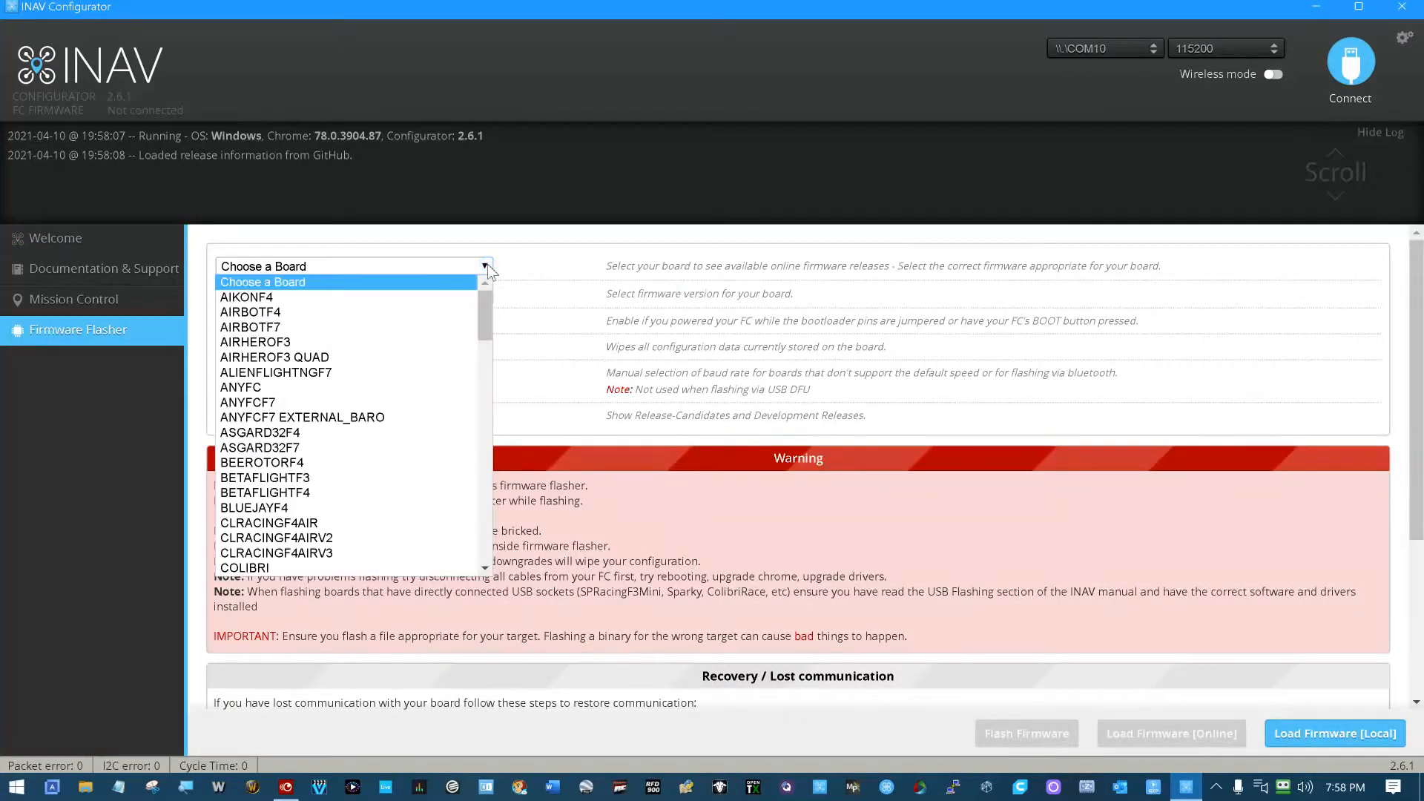
pyautogui.moveTo(482, 307); pyautogui.dragTo(460, 452)
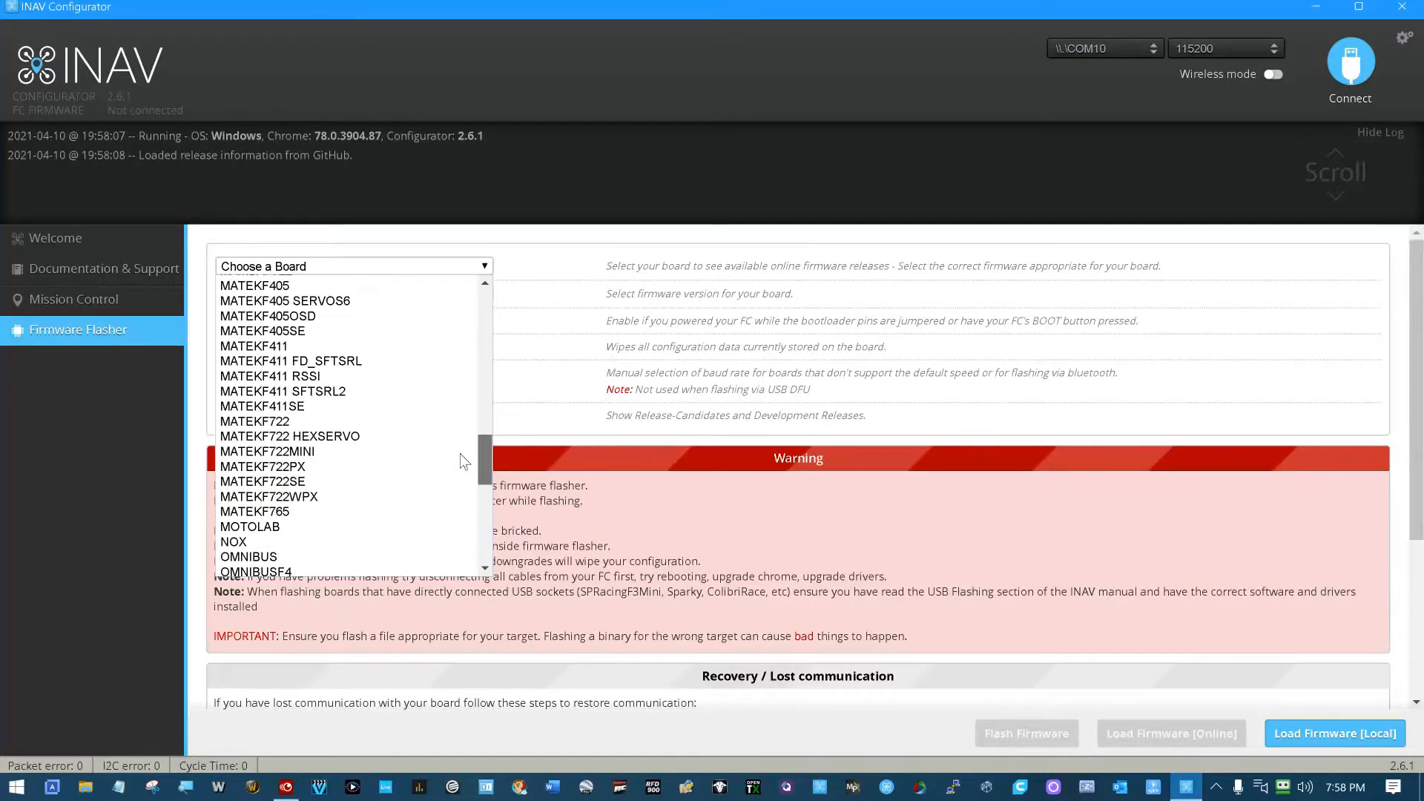
pyautogui.click(336, 514)
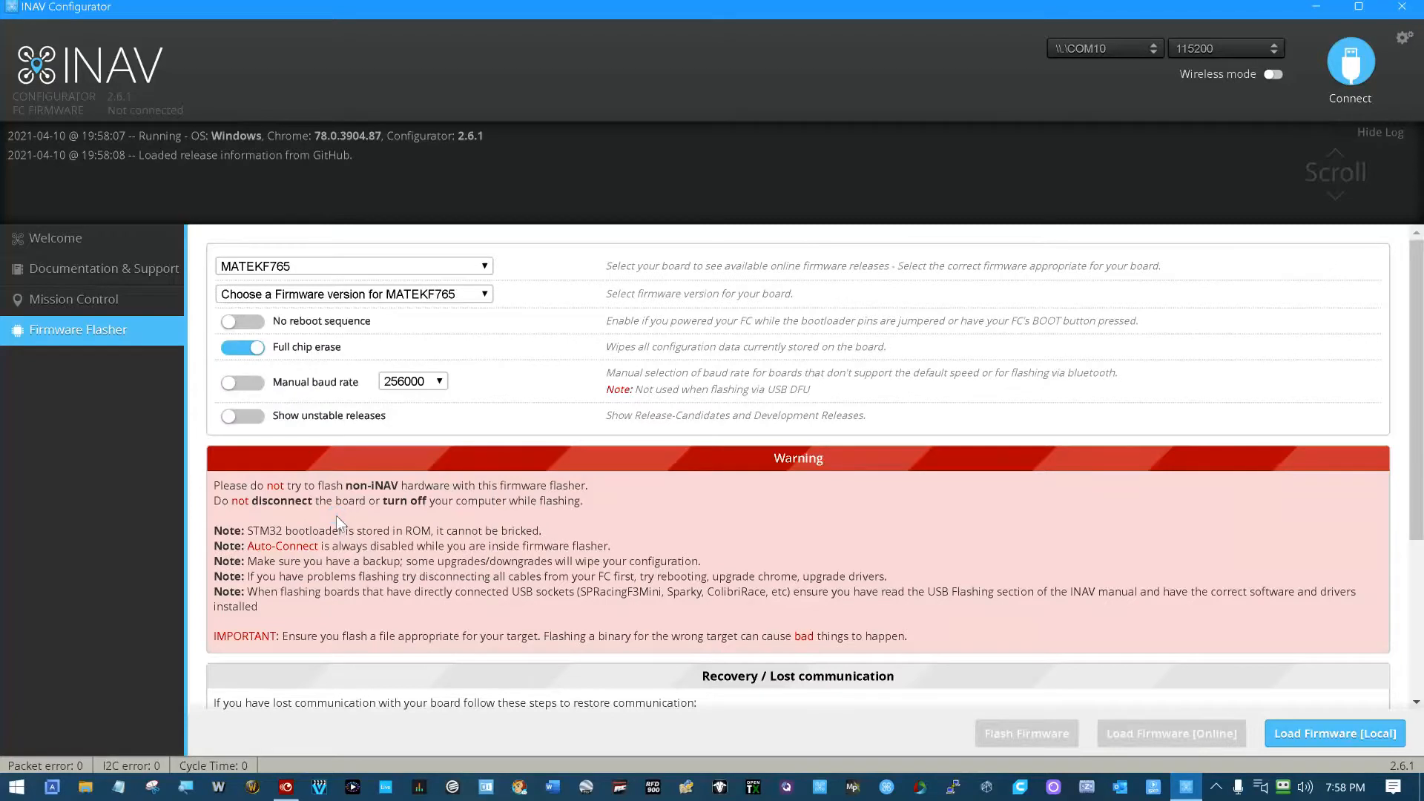
pyautogui.click(484, 295)
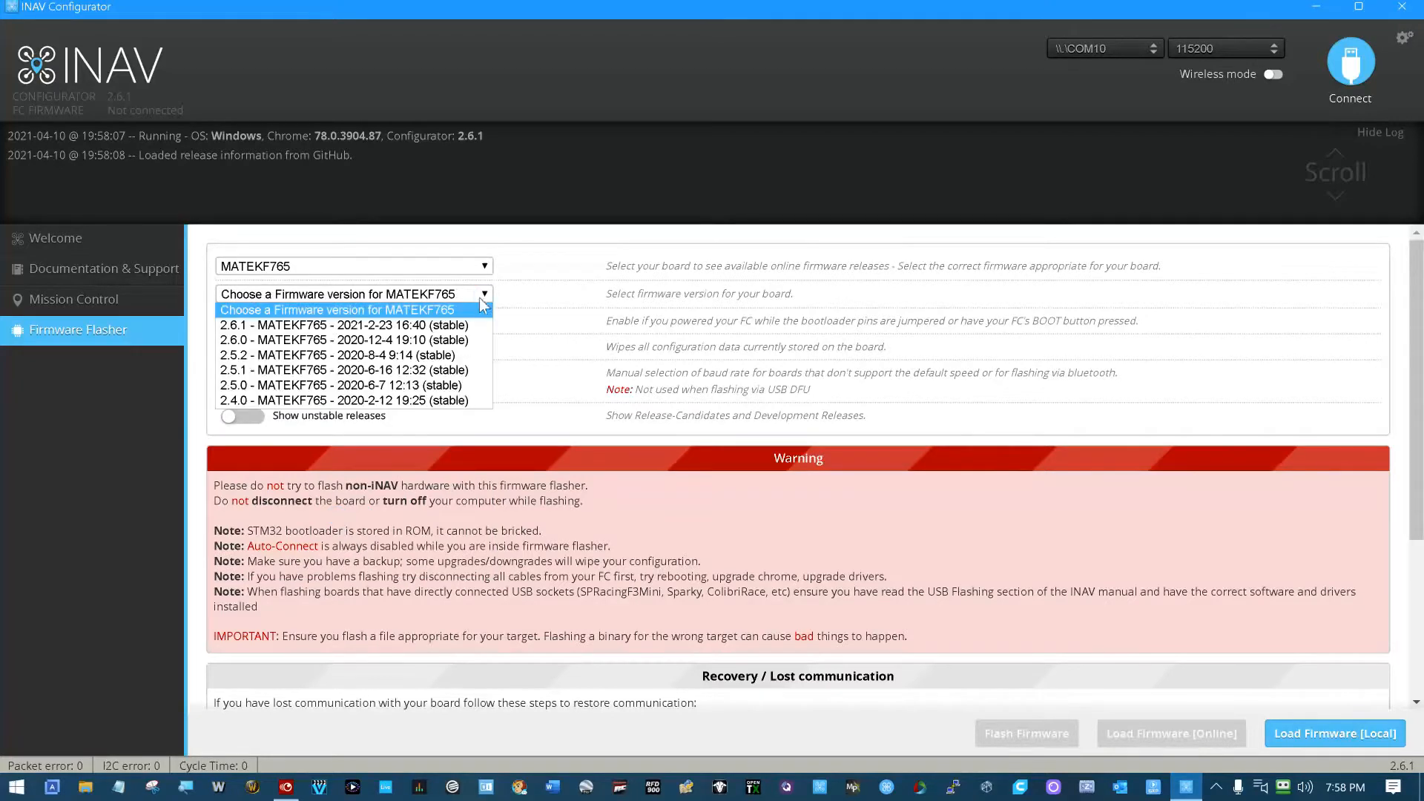
pyautogui.click(455, 326)
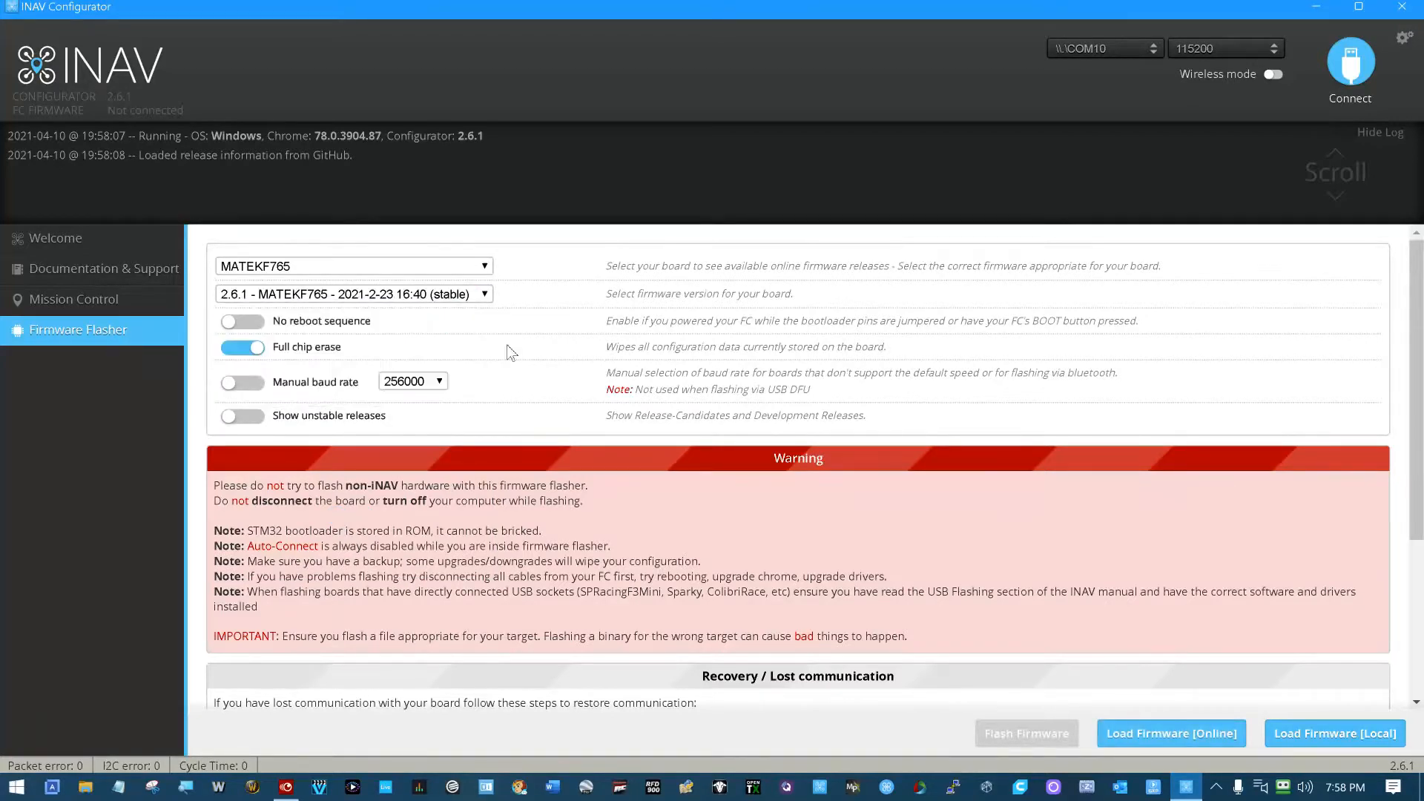
# Load the selected 2.6.1 firmware from online and try to flash it with full chip erase enabled.
pyautogui.click(1151, 734)
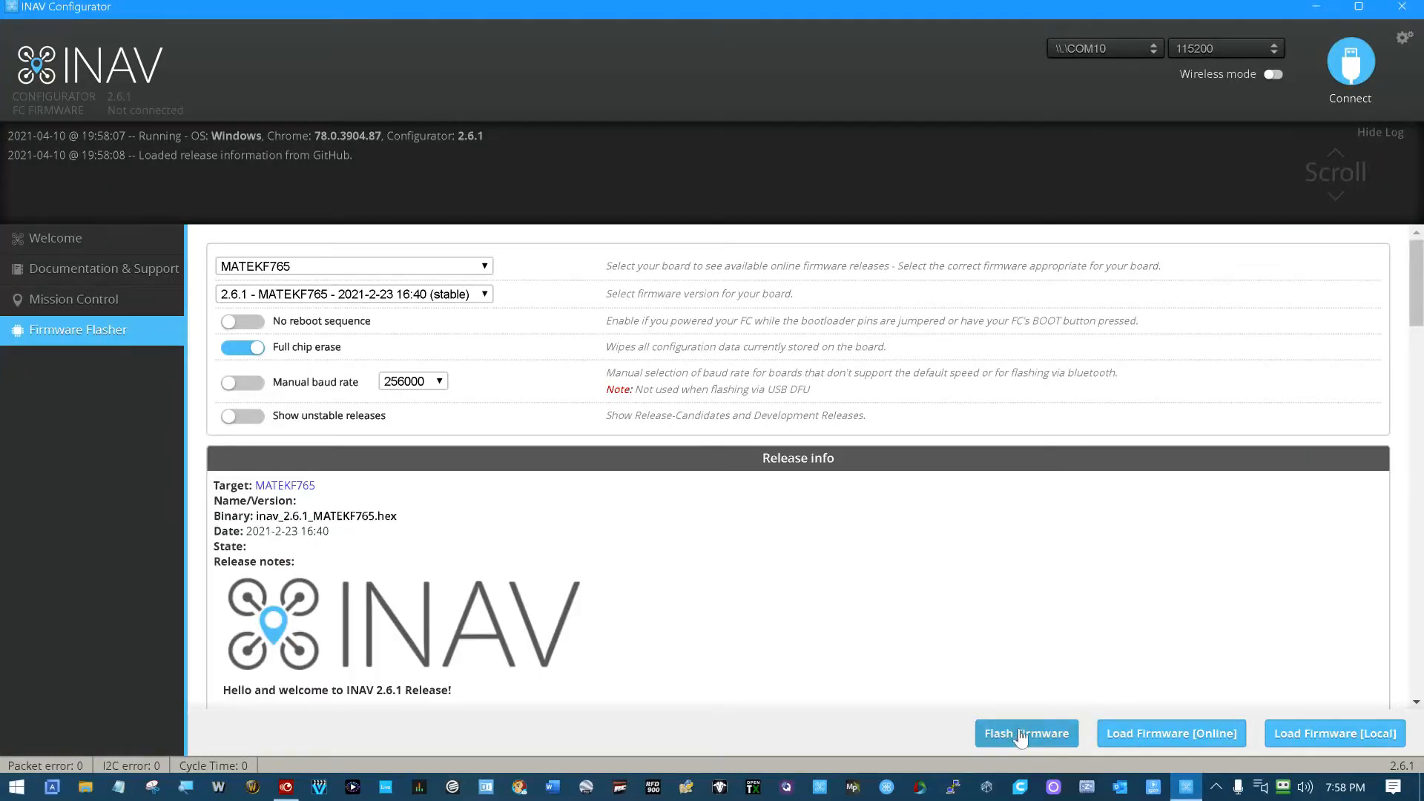
pyautogui.click(1019, 734)
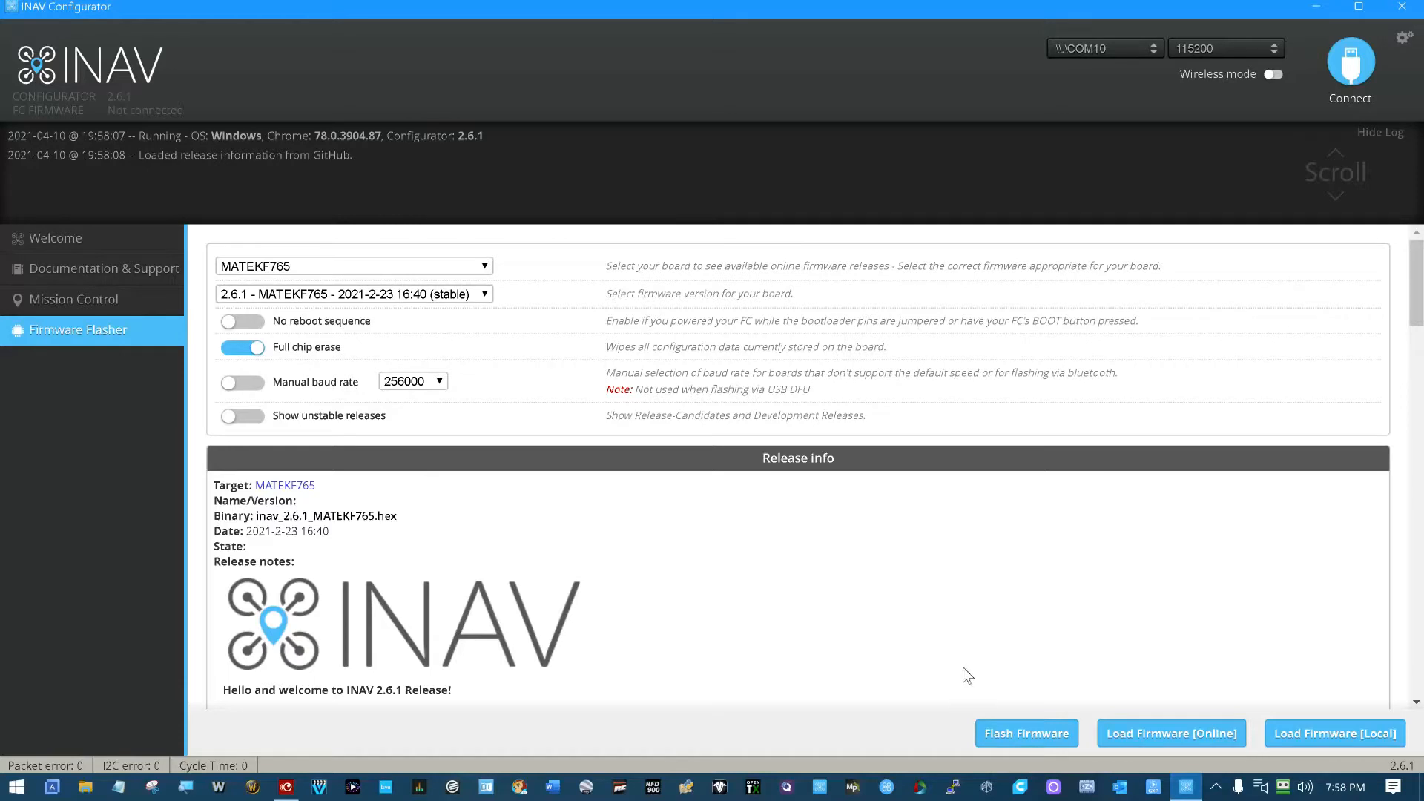
pyautogui.click(1011, 744)
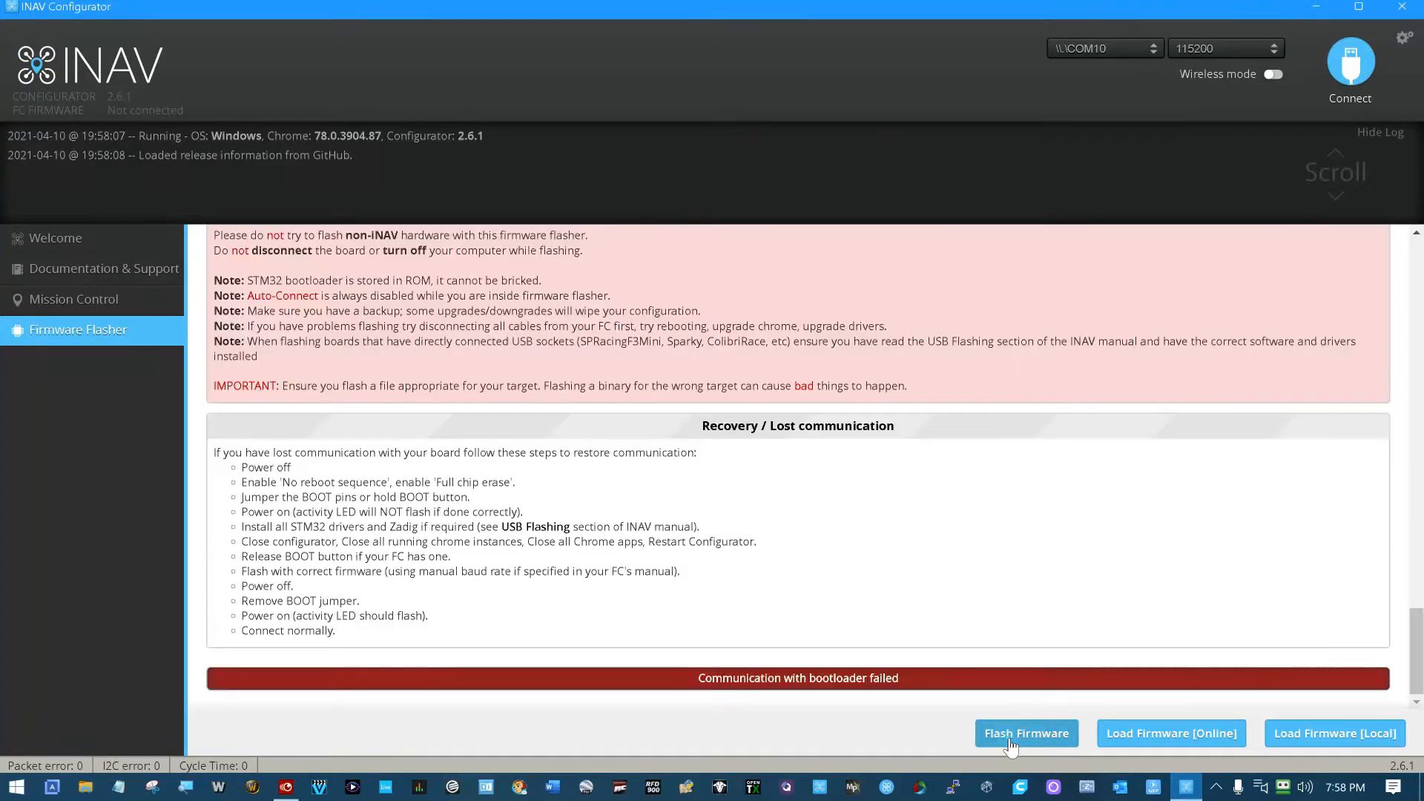